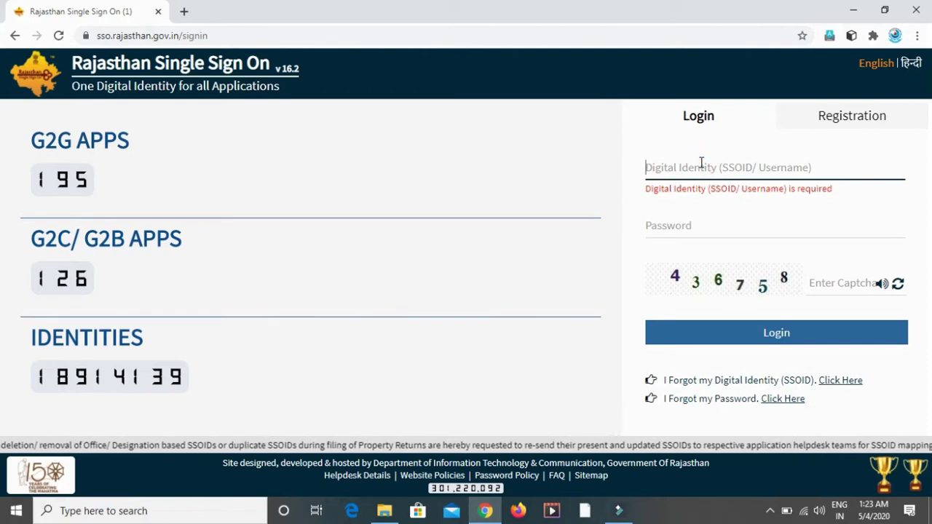
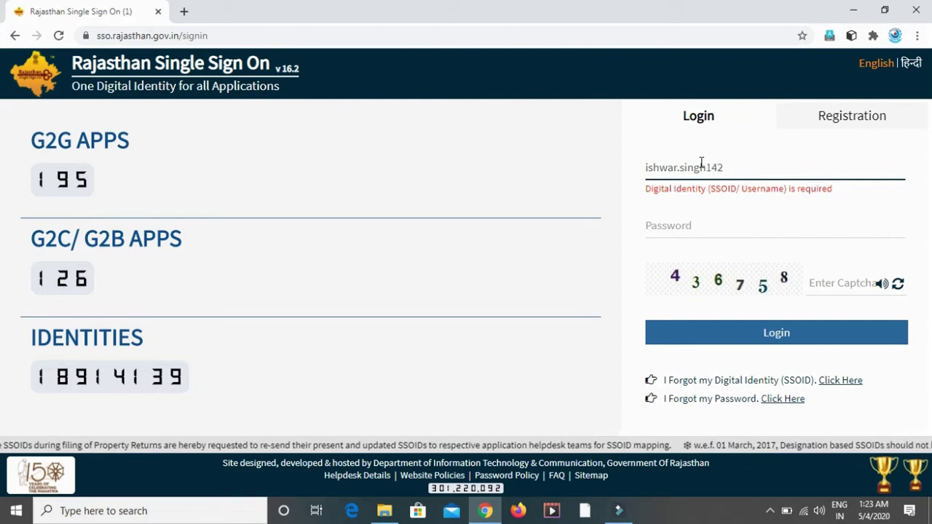
# Step: Enter the SSOID, the account password and the displayed captcha digits on the login form
pyautogui.press('Tab')
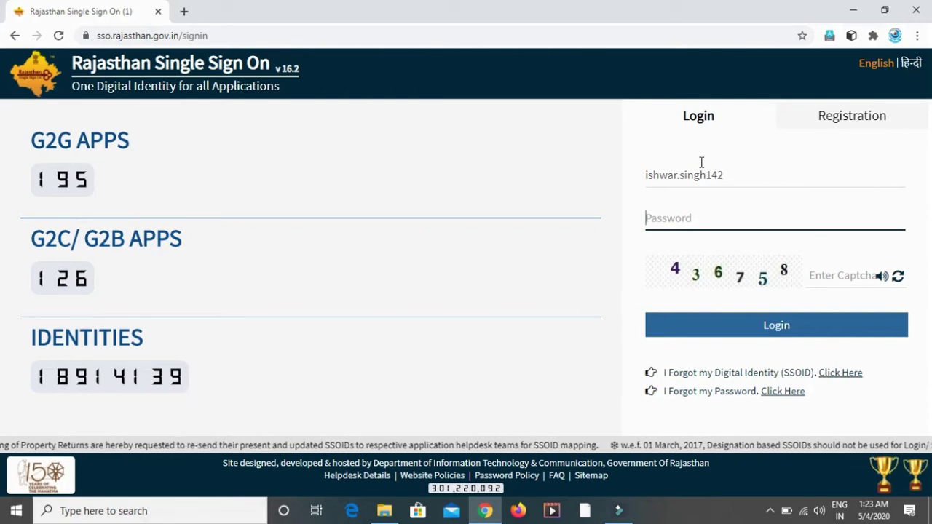
pyautogui.write('•••••')
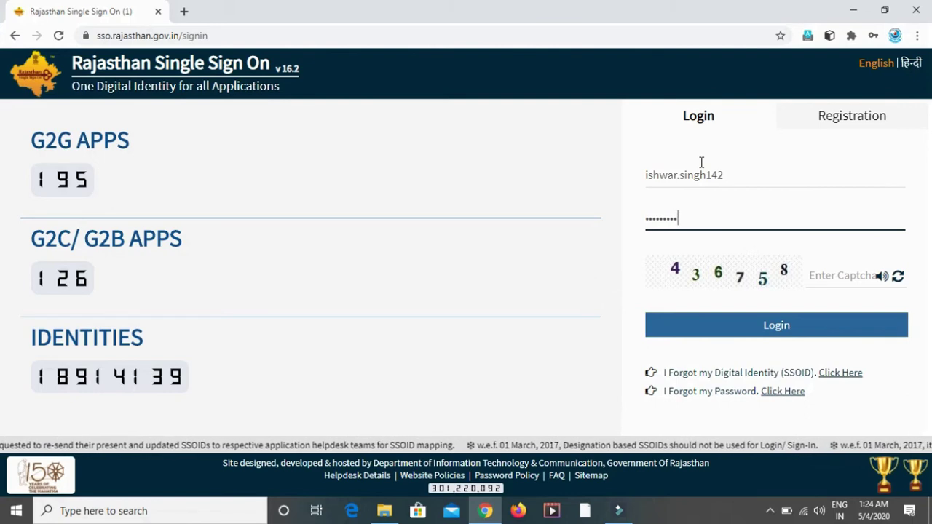
pyautogui.write('•')
pyautogui.press('Tab')
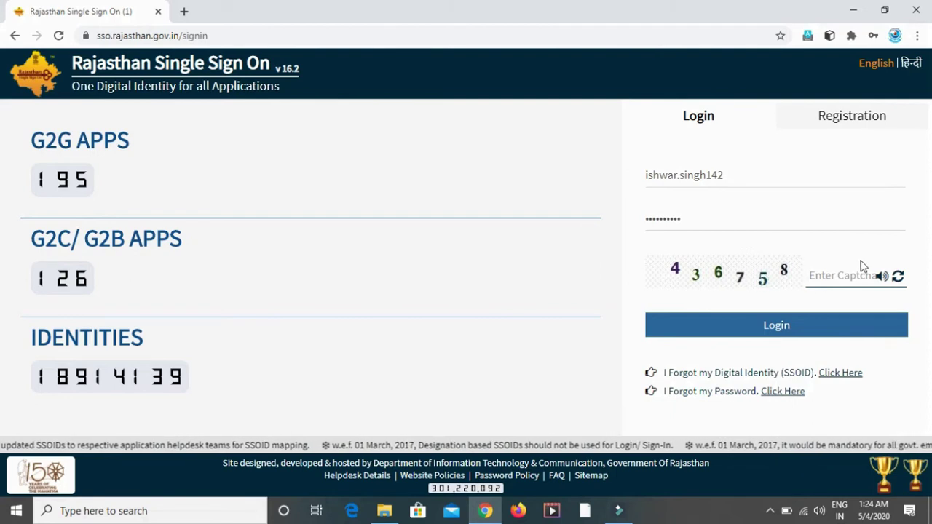
pyautogui.write('436')
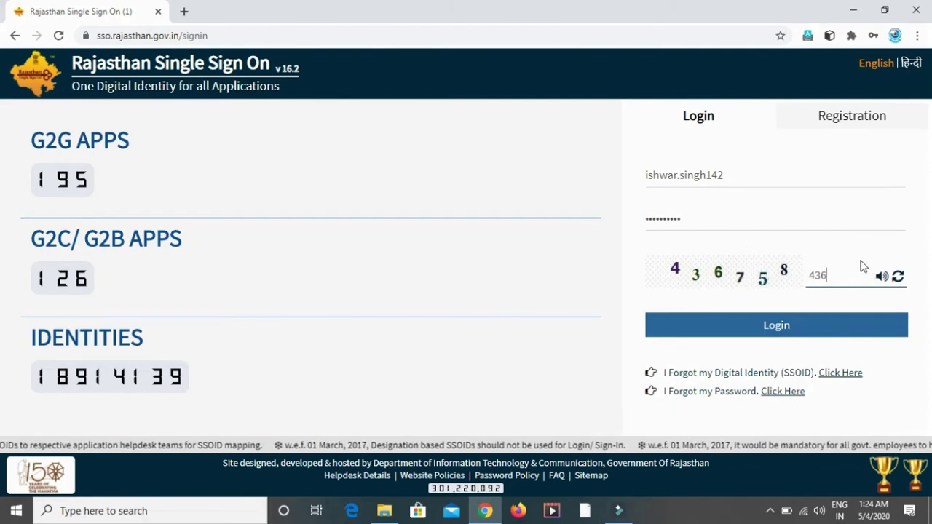
pyautogui.write('758')
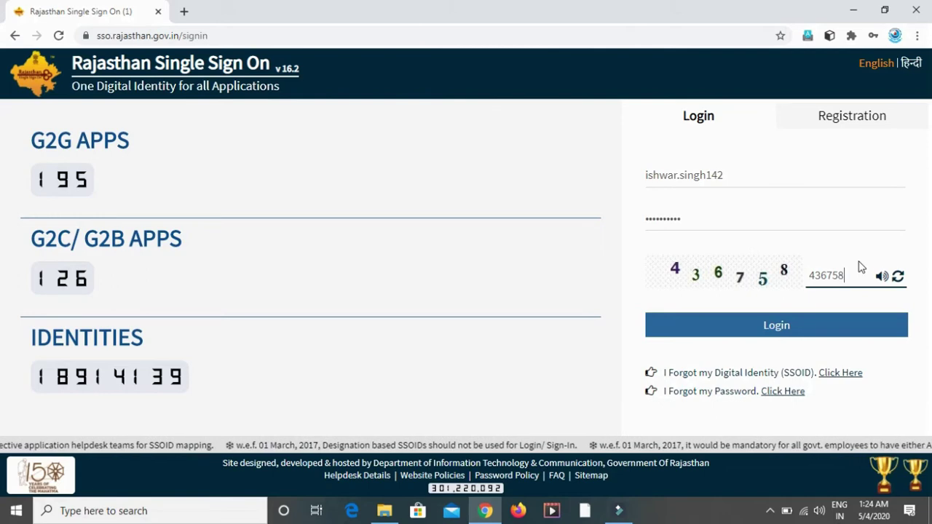
# Step: Sign in, fill the profile's first and last name, and begin editing the mobile number
pyautogui.click(787, 327)
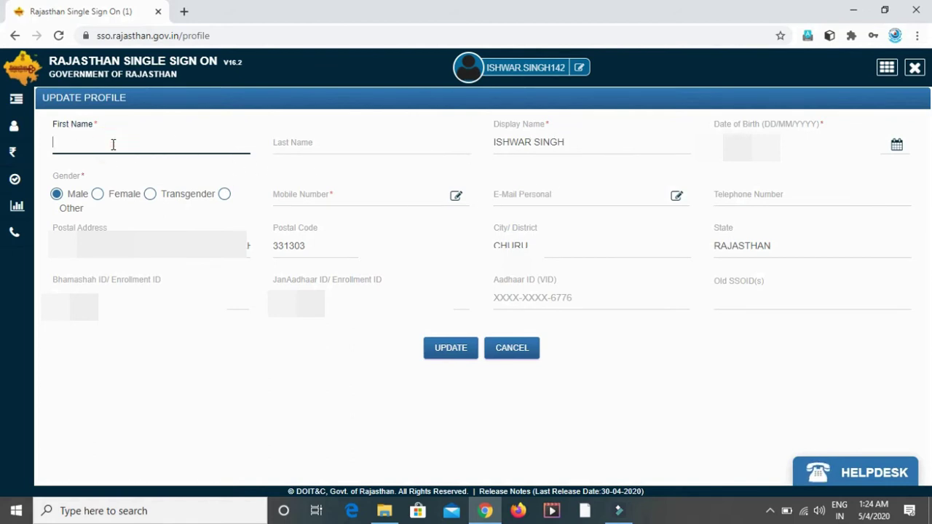
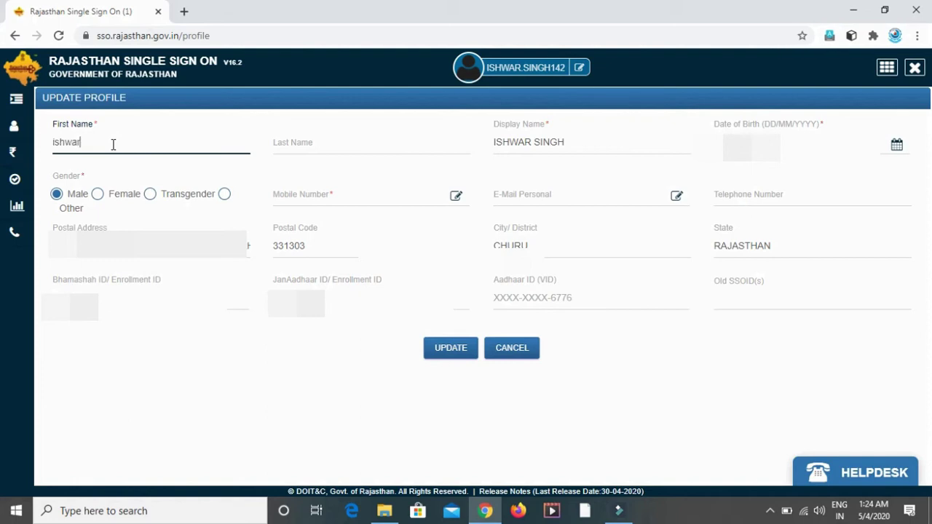
pyautogui.press('Tab')
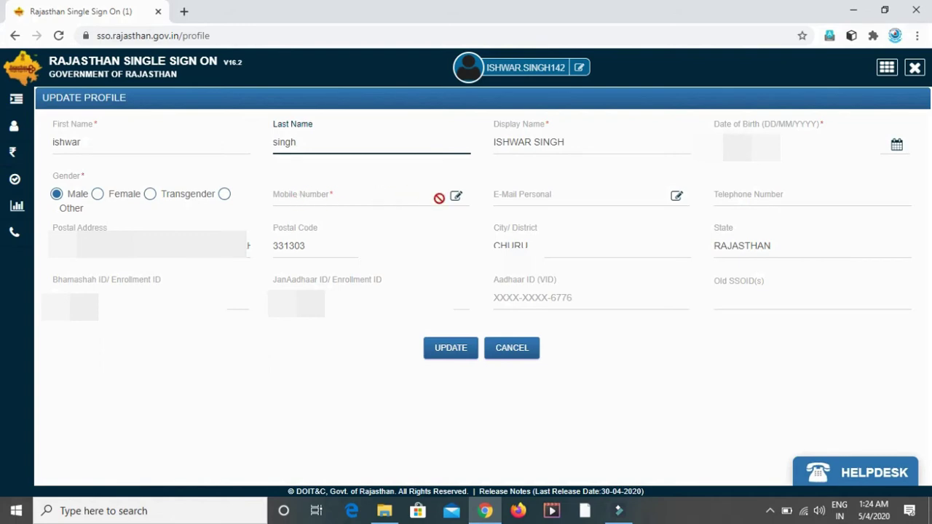
pyautogui.click(458, 196)
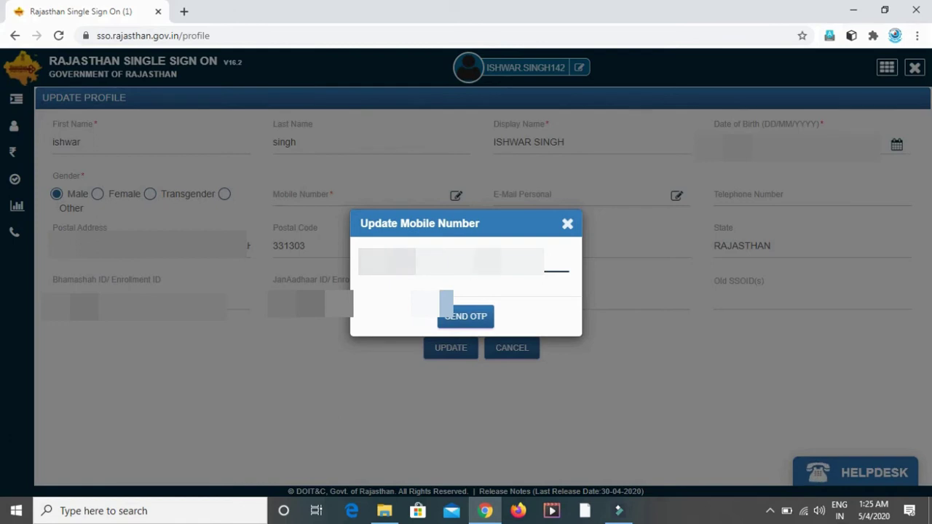
# Step: Request an OTP for the new mobile number and validate it to confirm the change
pyautogui.click(466, 320)
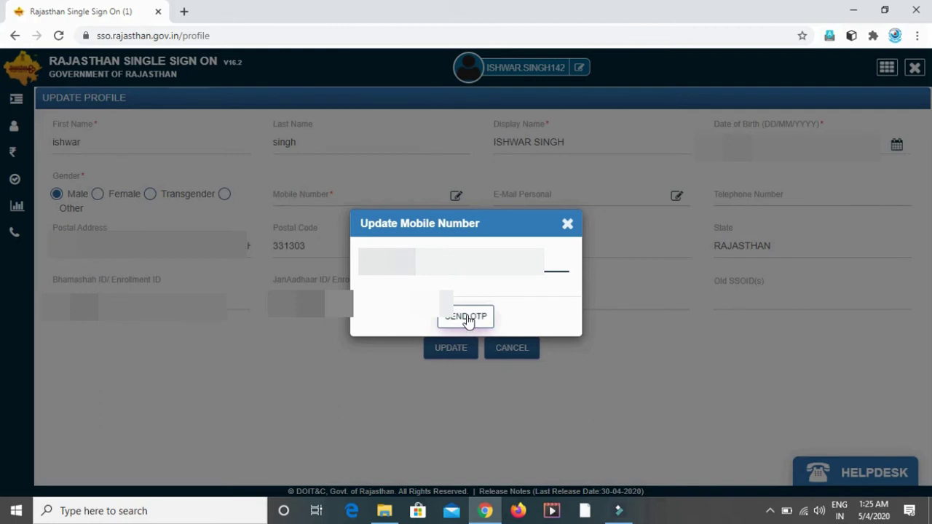
pyautogui.click(469, 320)
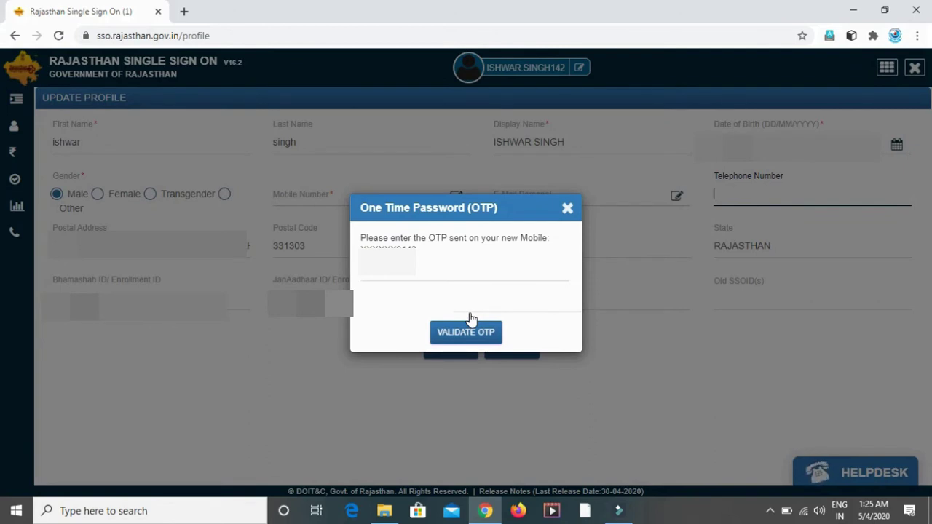
pyautogui.click(399, 277)
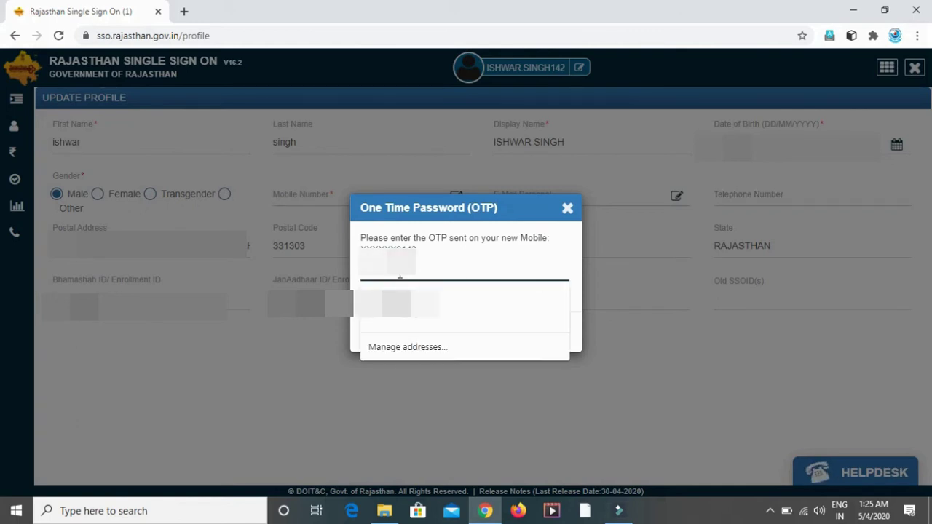
pyautogui.press('Escape')
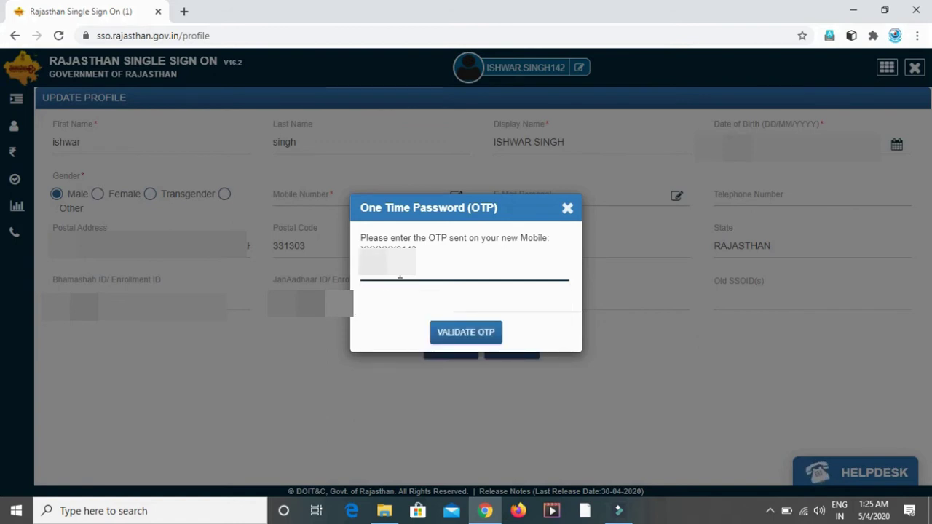
pyautogui.click(467, 338)
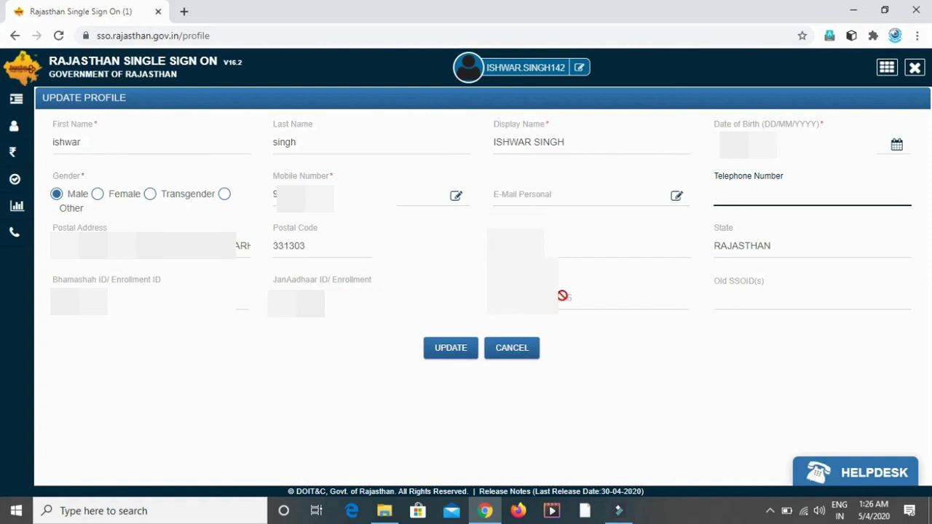
# Step: Save the profile with UPDATE and acknowledge the alert to reach the applications dashboard
pyautogui.click(452, 349)
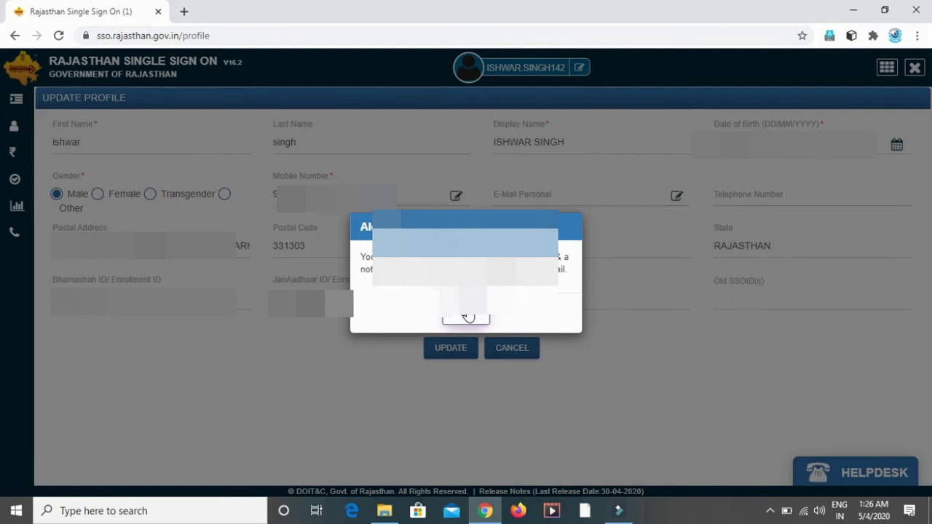
pyautogui.click(466, 319)
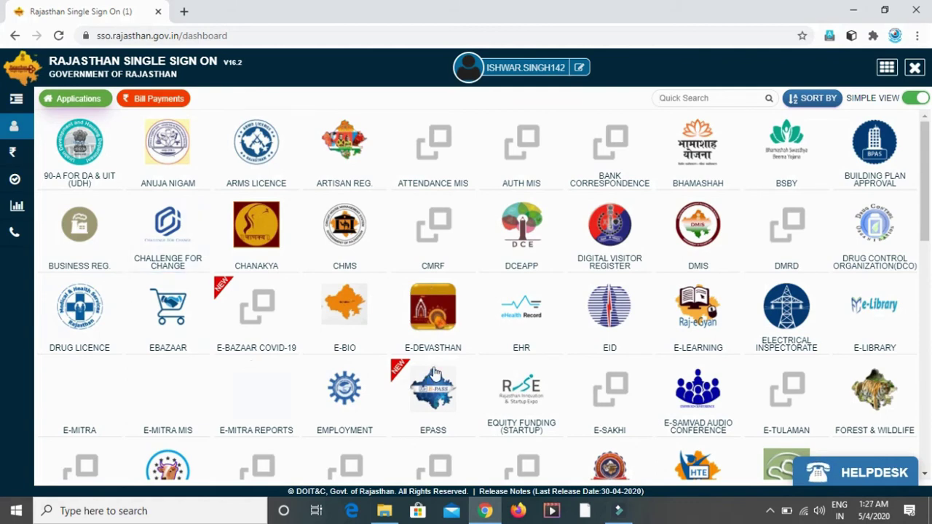
pyautogui.scroll(-1, 450, 370)
pyautogui.scroll(-1, 450, 370)
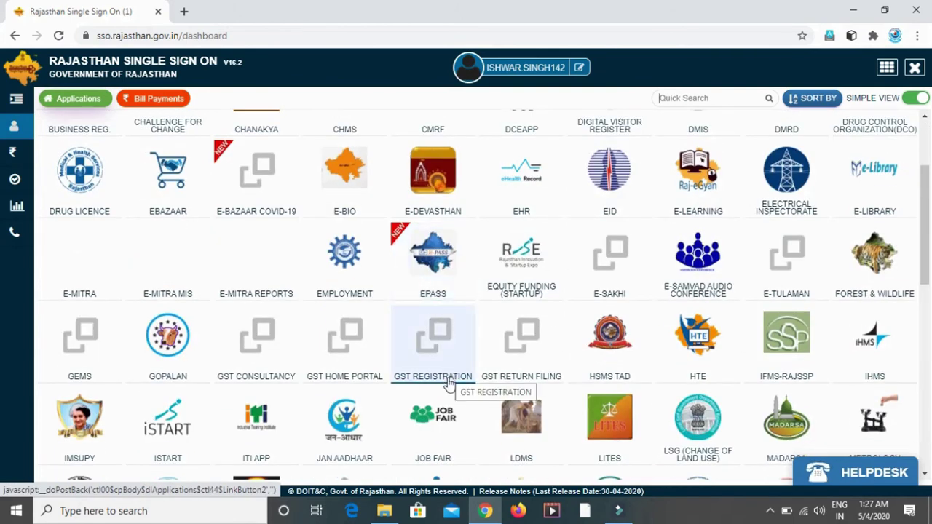
pyautogui.scroll(-1, 449, 386)
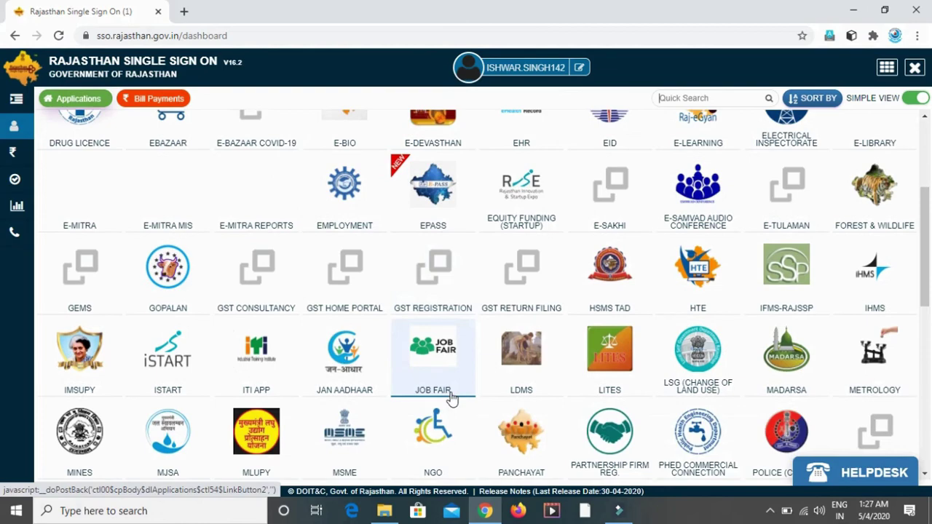
pyautogui.scroll(-3, 452, 398)
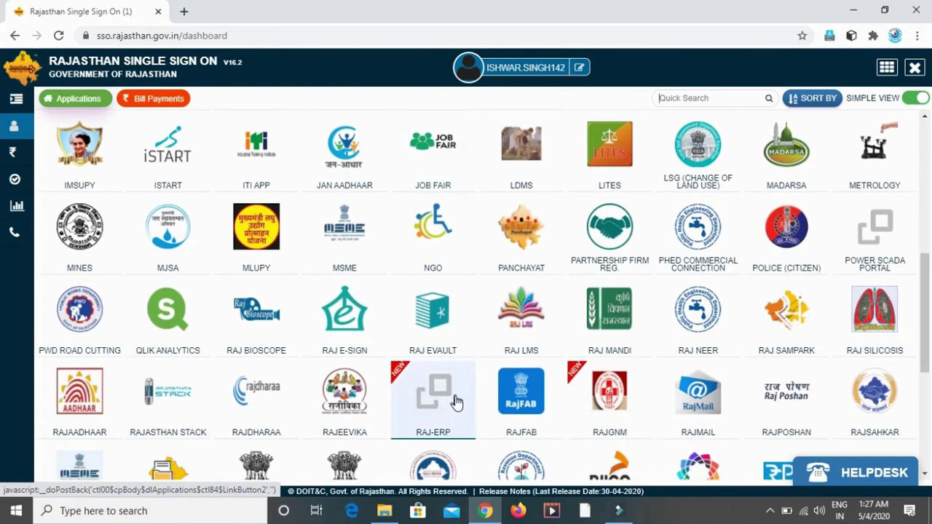
pyautogui.scroll(-4, 455, 402)
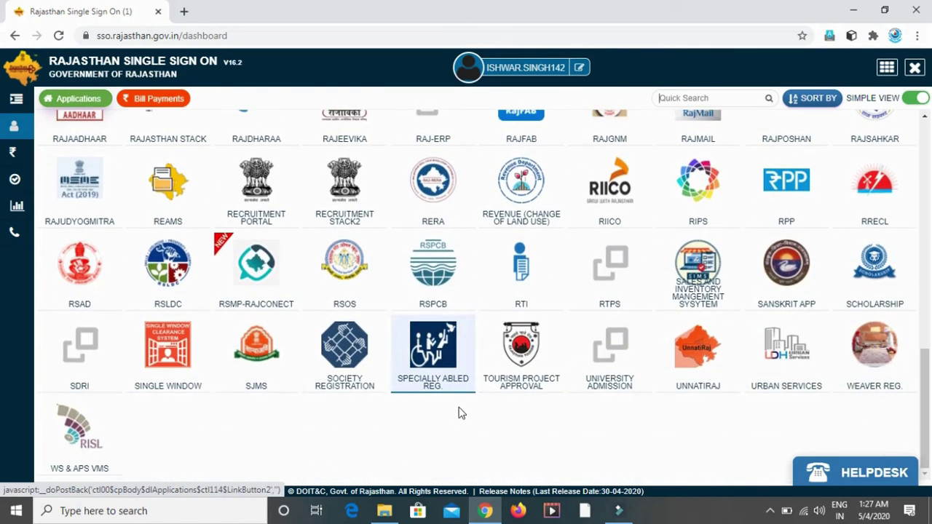
pyautogui.scroll(4, 462, 413)
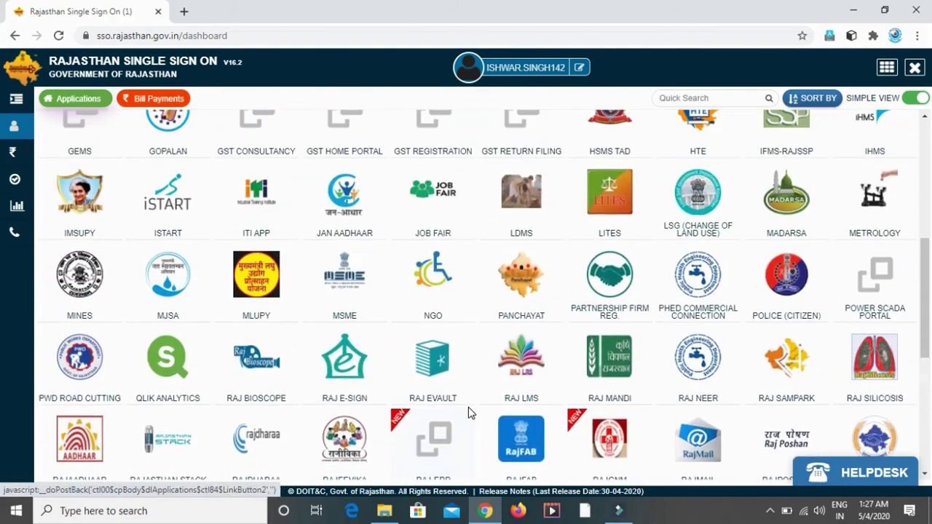
pyautogui.scroll(5, 469, 413)
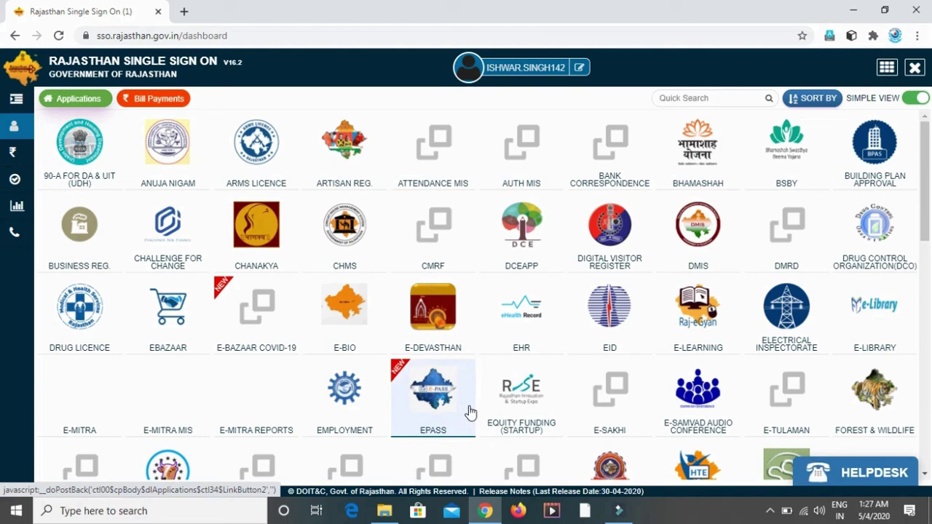
pyautogui.click(580, 69)
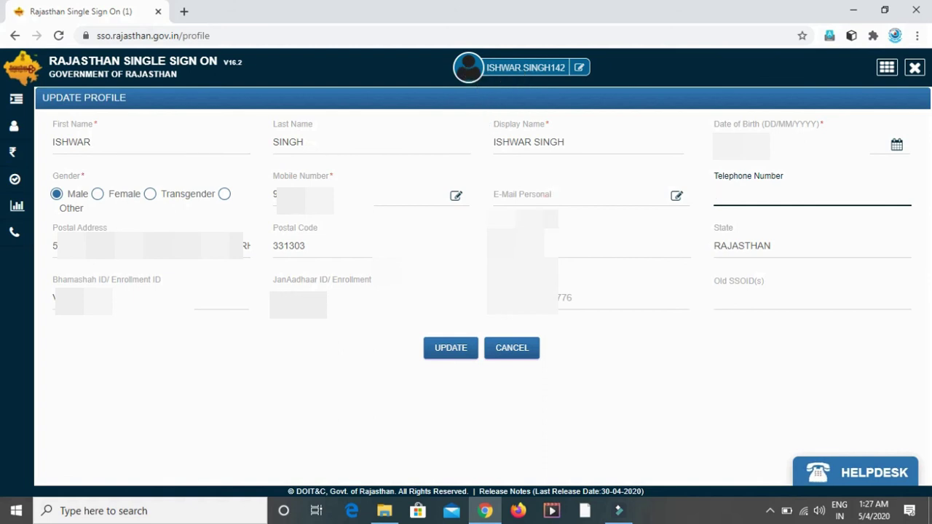
pyautogui.click(515, 354)
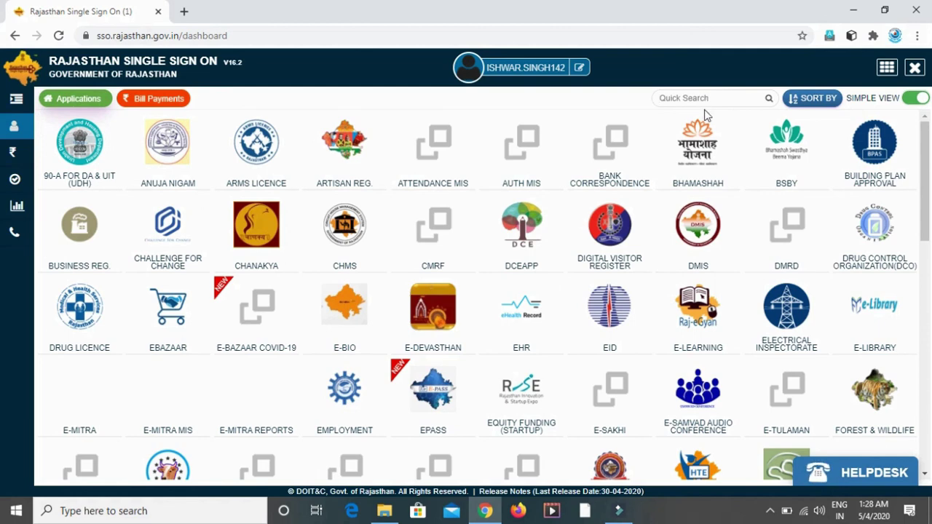
# Step: Browse the dashboard's application tiles, then log out of the SSO account
pyautogui.scroll(-2, 675, 230)
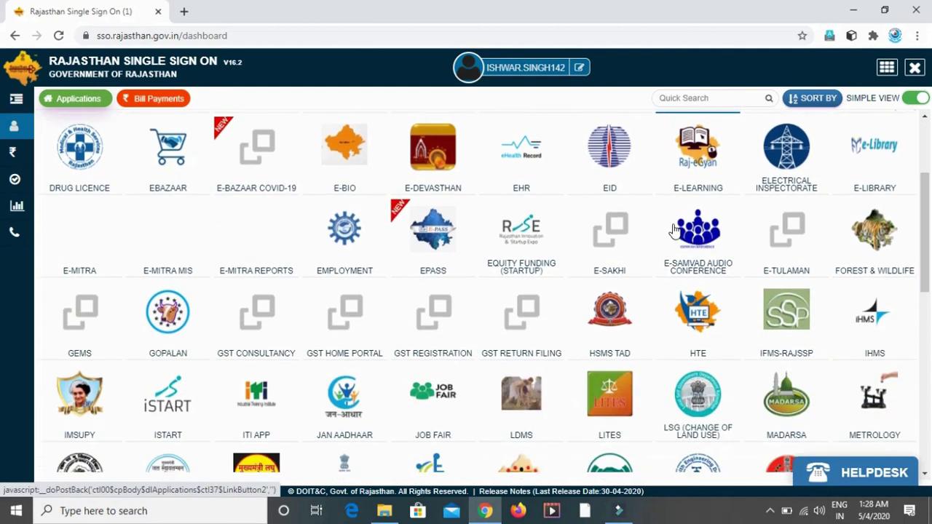
pyautogui.scroll(-1, 676, 230)
pyautogui.scroll(3, 675, 230)
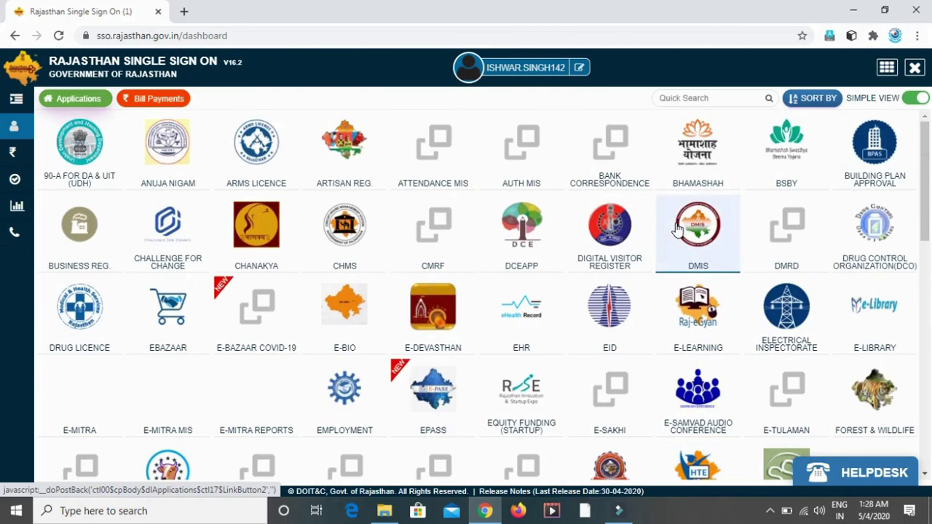
pyautogui.scroll(-6, 676, 230)
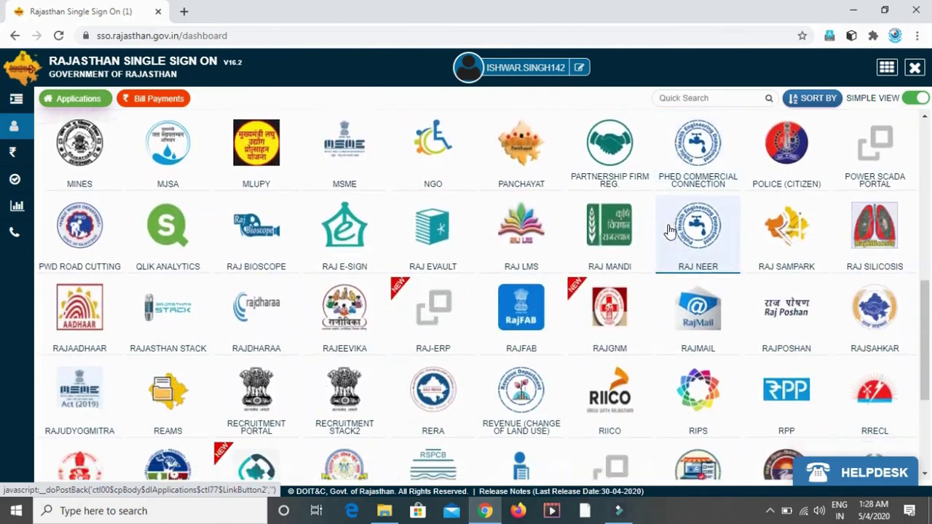
pyautogui.scroll(-1, 668, 230)
pyautogui.scroll(7, 655, 231)
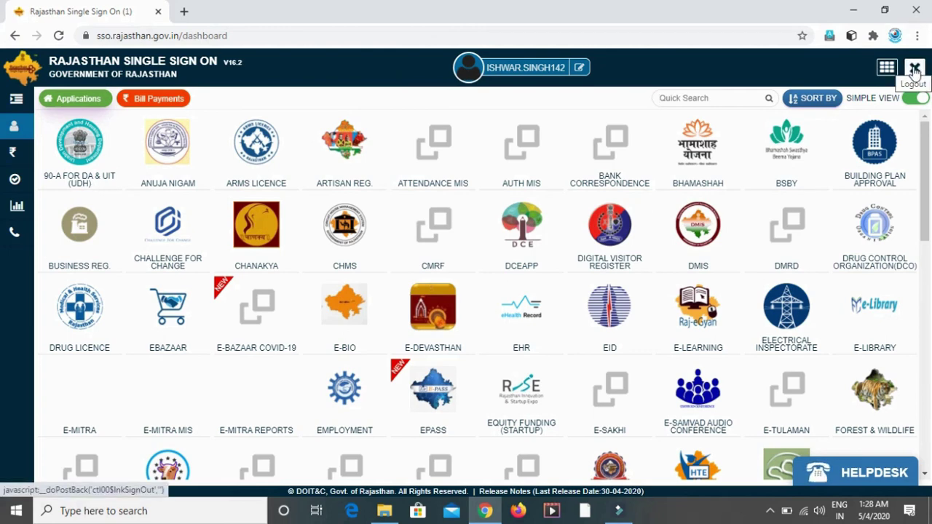
pyautogui.click(916, 67)
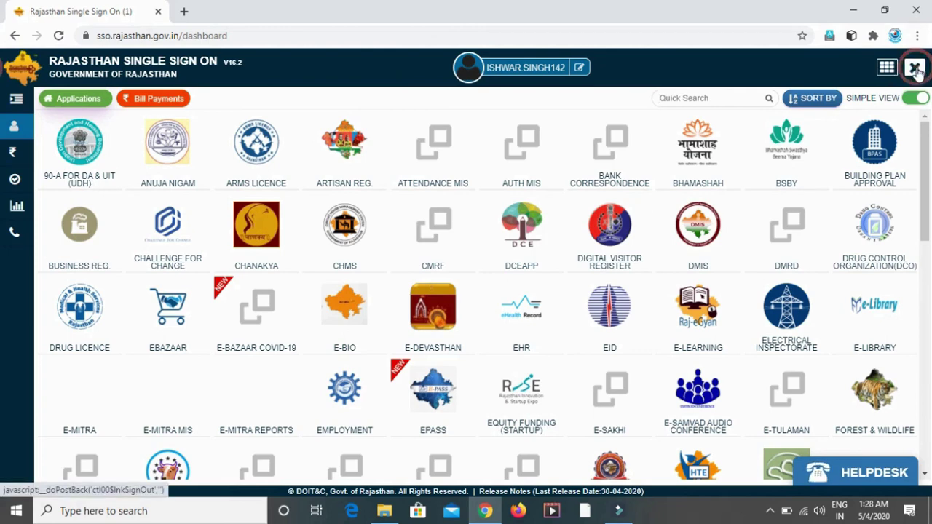